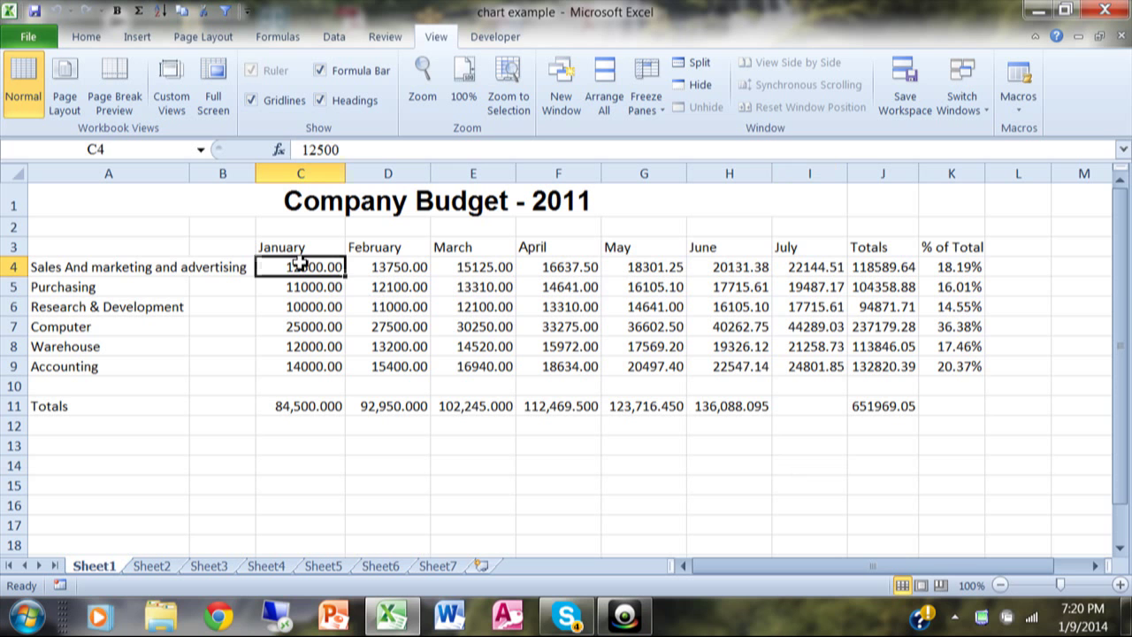
Step: Review the January values and the monthly, Totals and % of Total formulas in row 4
key(Down)
key(Down)
key(Down)
key(Down)
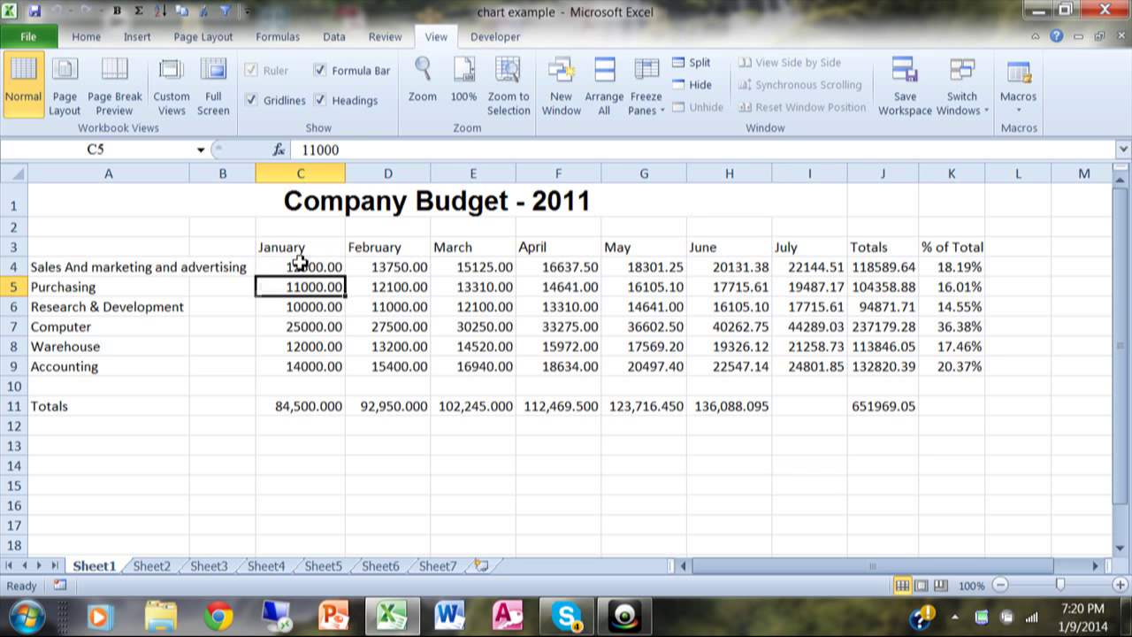
key(Down)
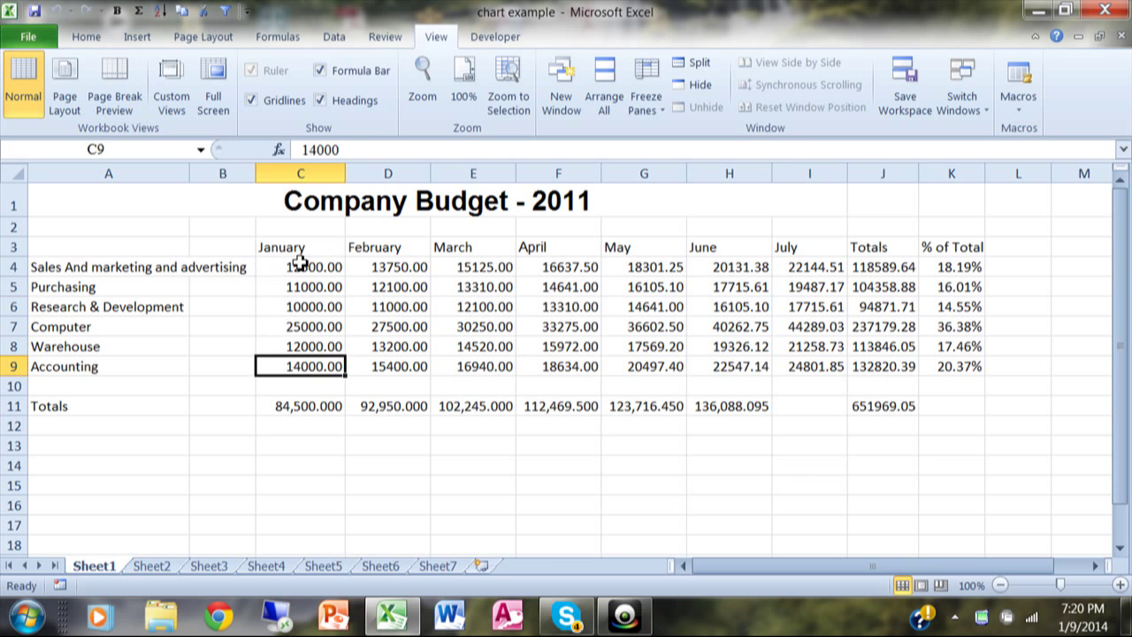
key(Up)
key(Up)
key(Up)
key(Up)
key(Right)
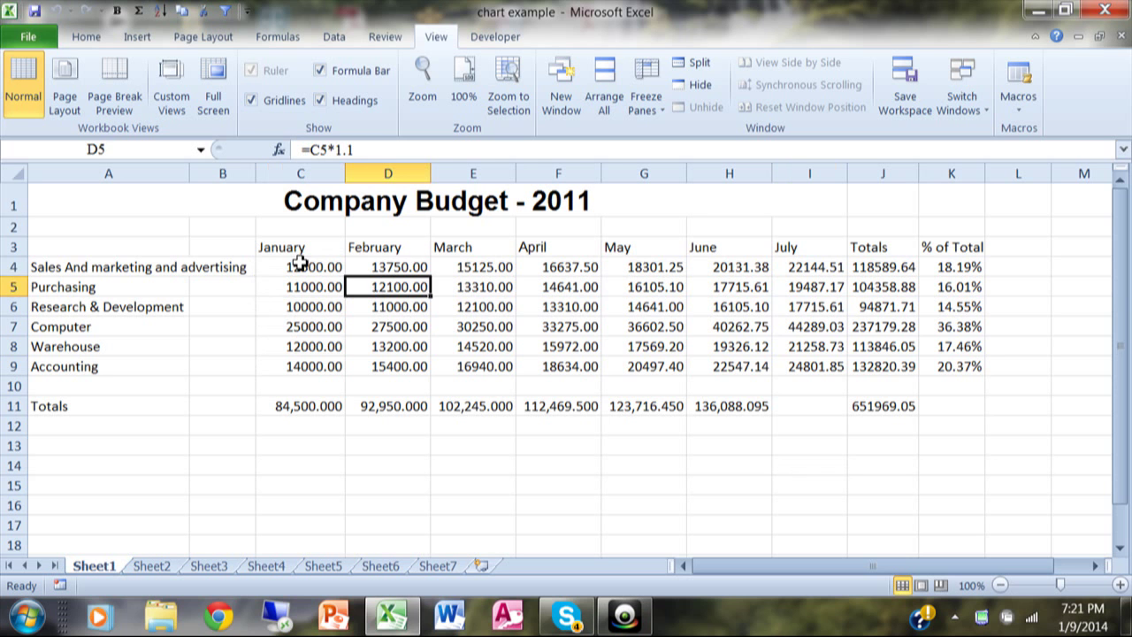
key(Up)
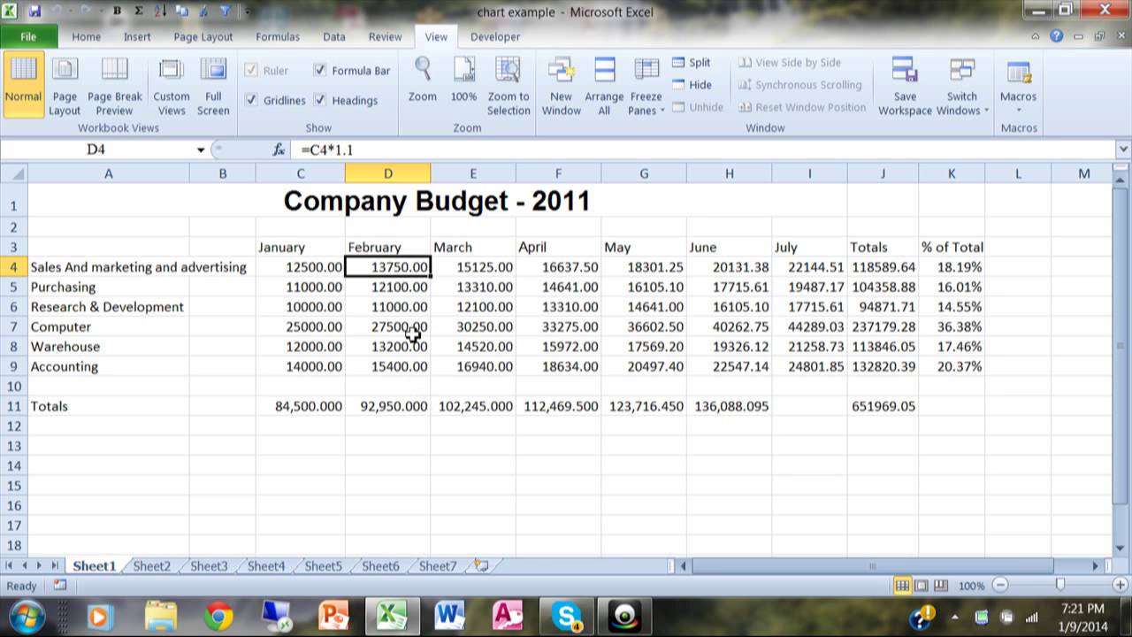
key(Right)
key(Right)
key(Right)
key(Right)
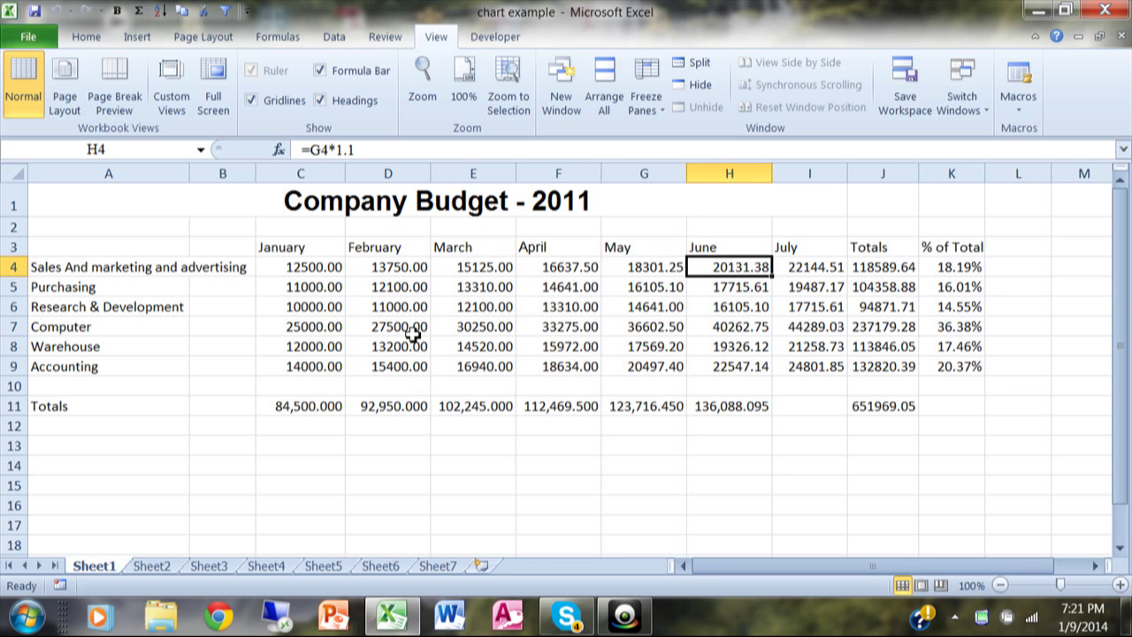
key(Right)
key(Right)
key(Right)
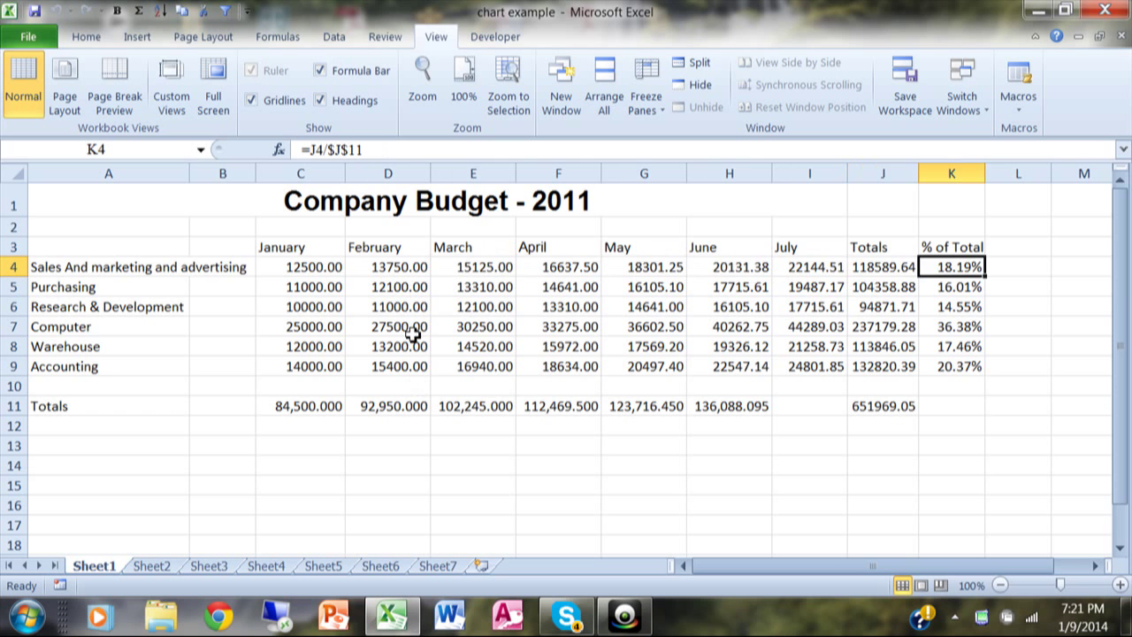
key(Left)
key(Left)
key(Left)
key(Left)
key(Left)
key(Left)
key(Left)
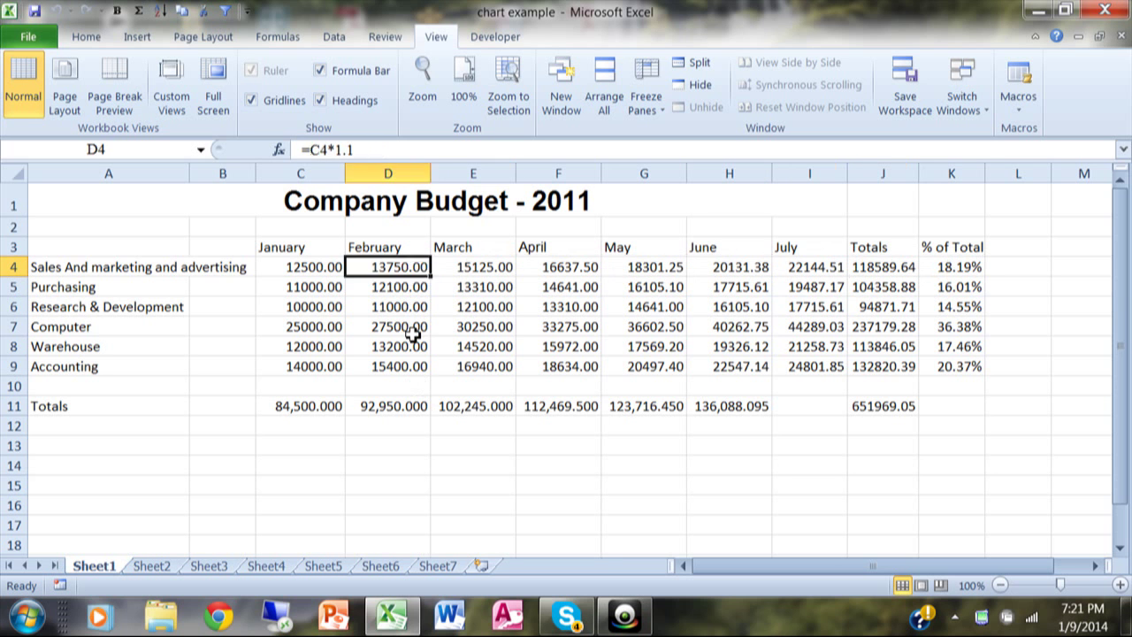
key(Left)
key(Left)
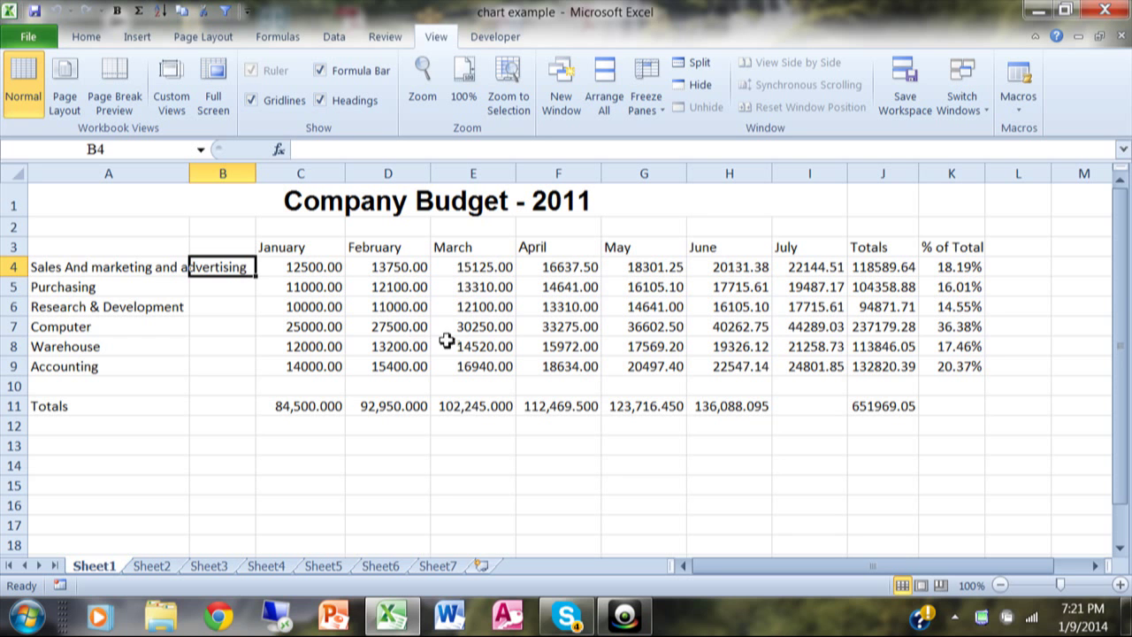
click(243, 349)
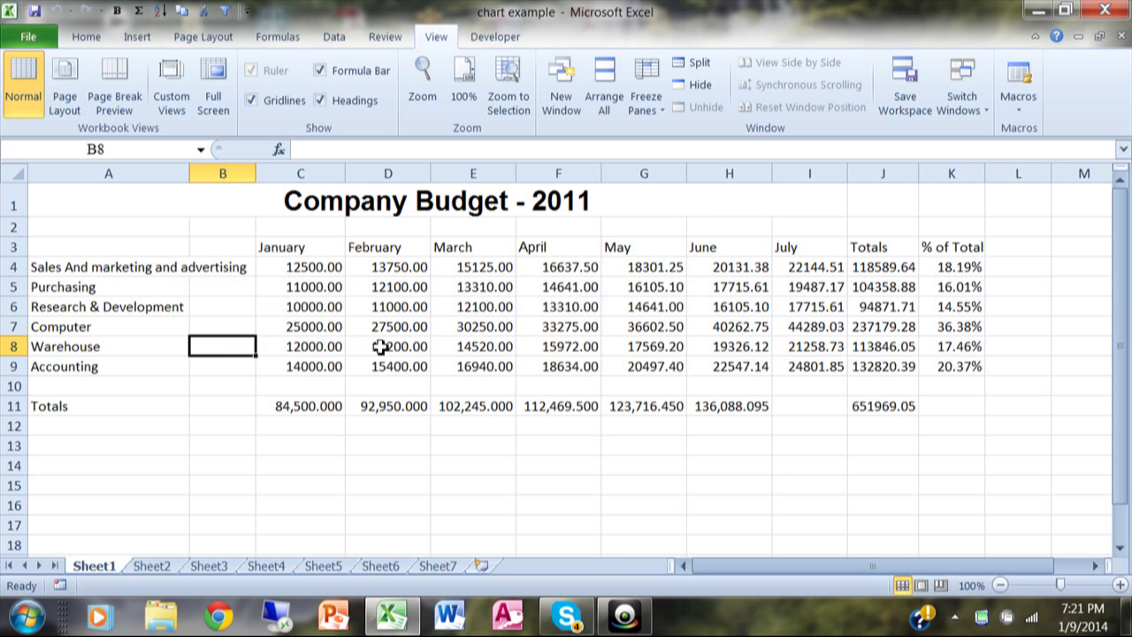
Step: Clear the Locked option in Format Cells for the January cells C4:C9
drag(322, 267, 327, 367)
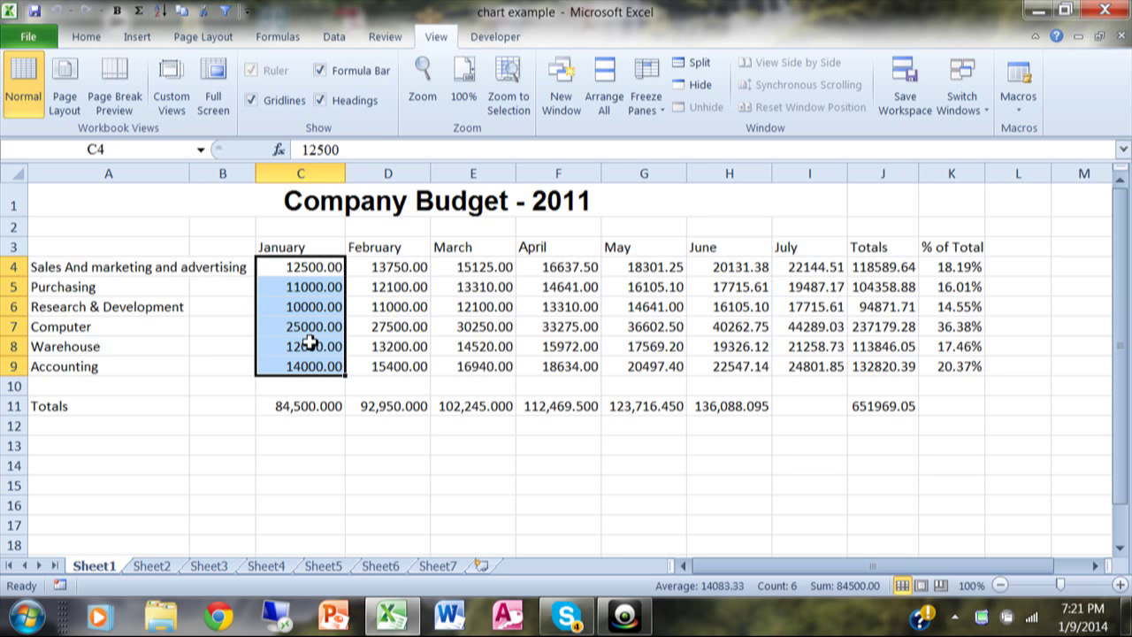
right_click(308, 343)
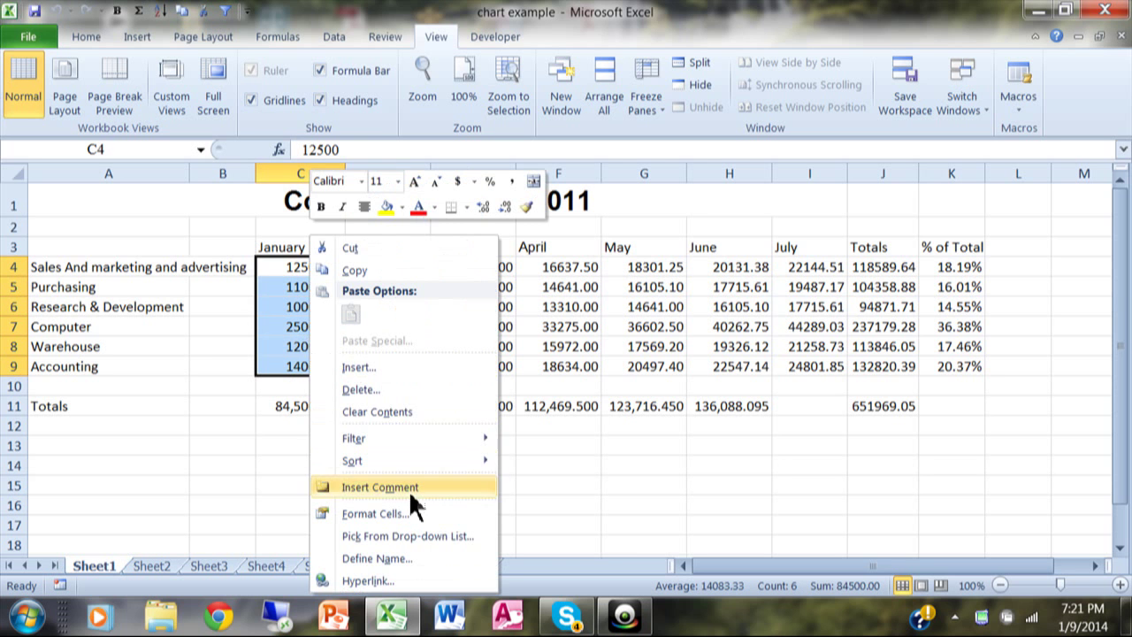
click(375, 514)
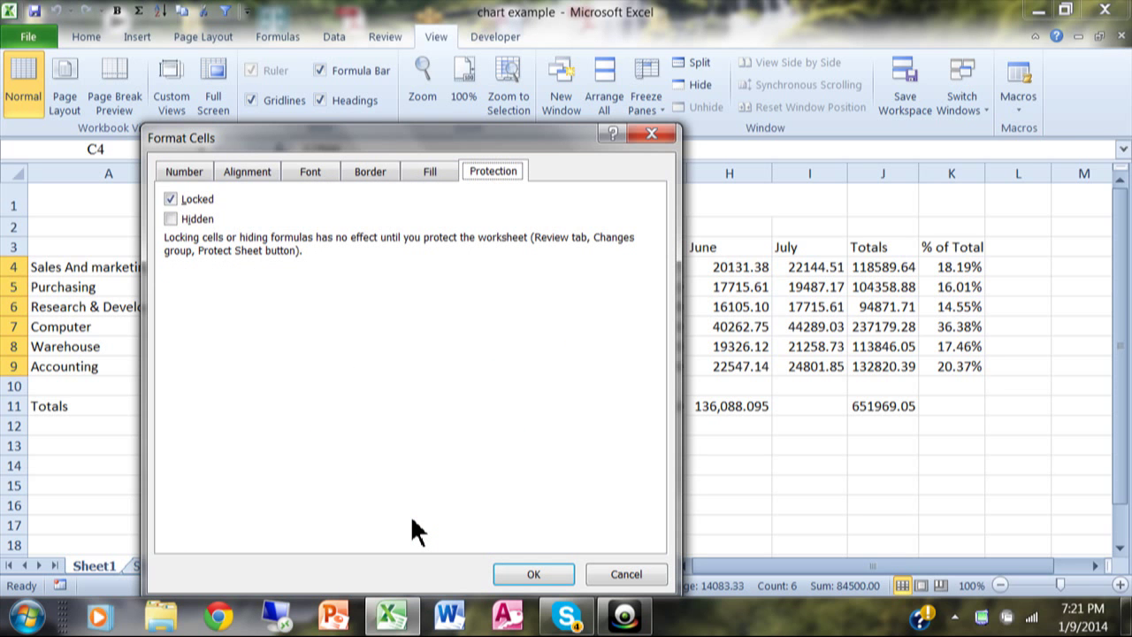
click(187, 172)
click(227, 172)
click(293, 171)
click(372, 172)
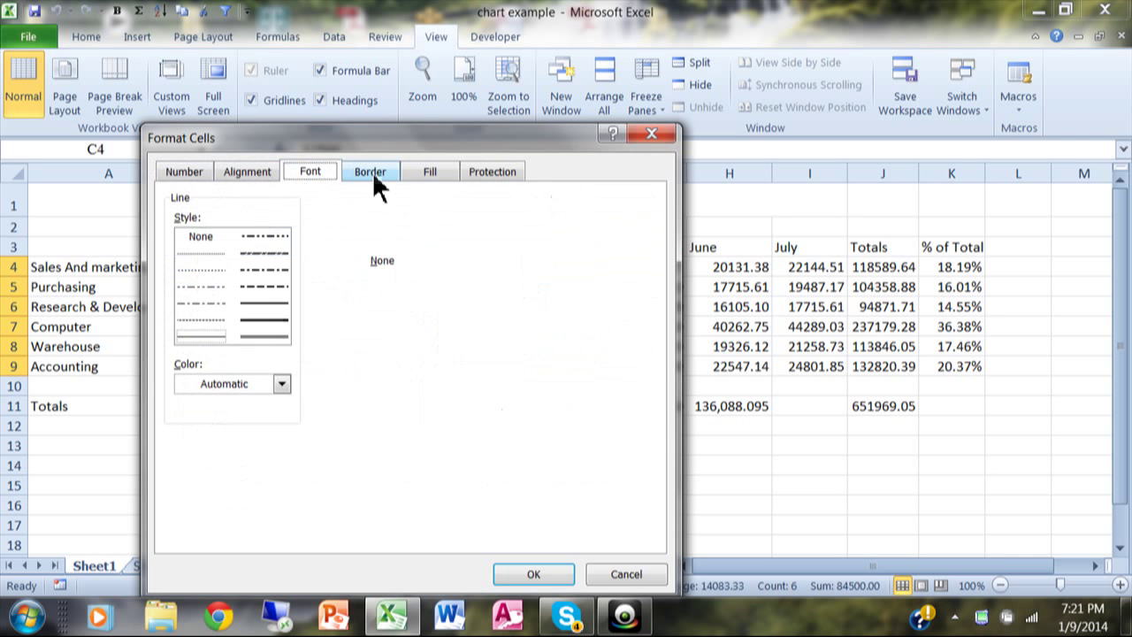
click(431, 172)
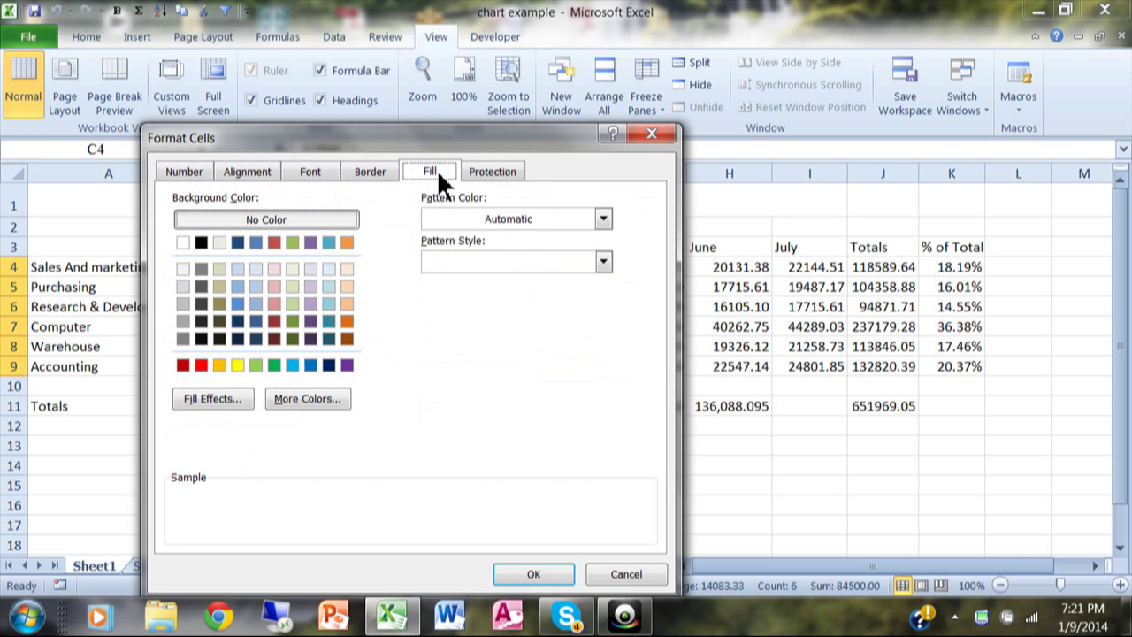
click(492, 180)
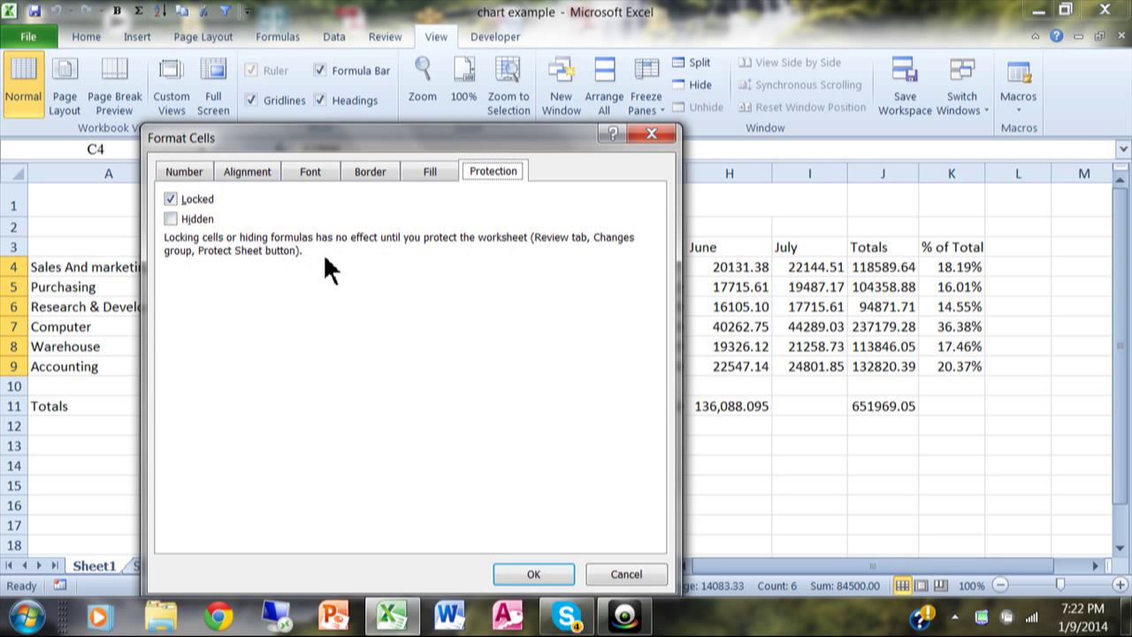
click(173, 199)
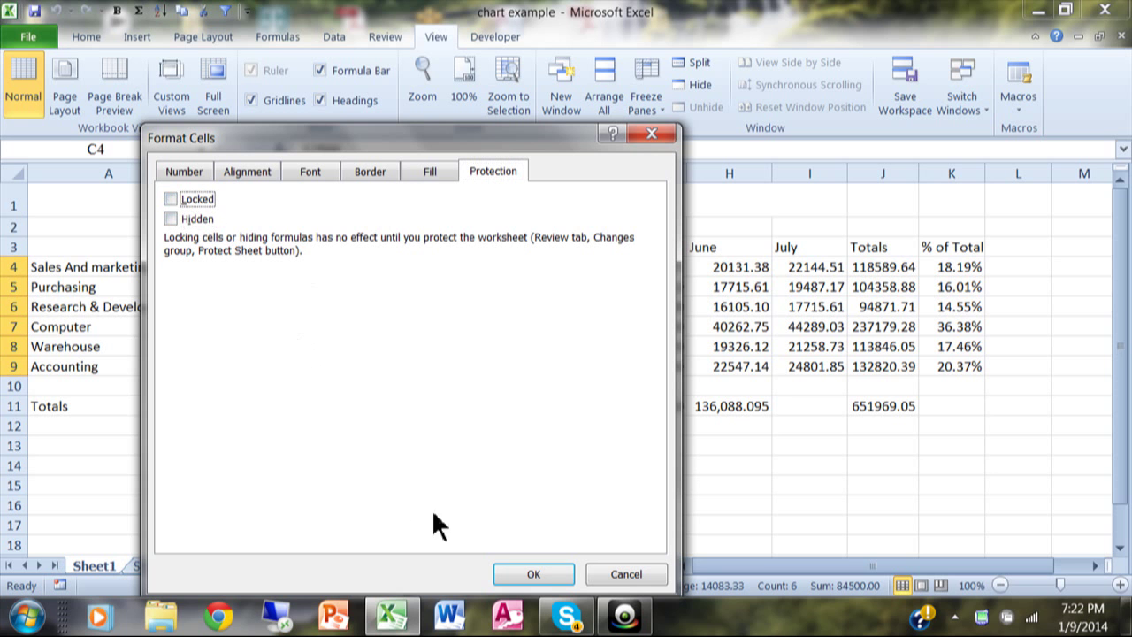
click(534, 575)
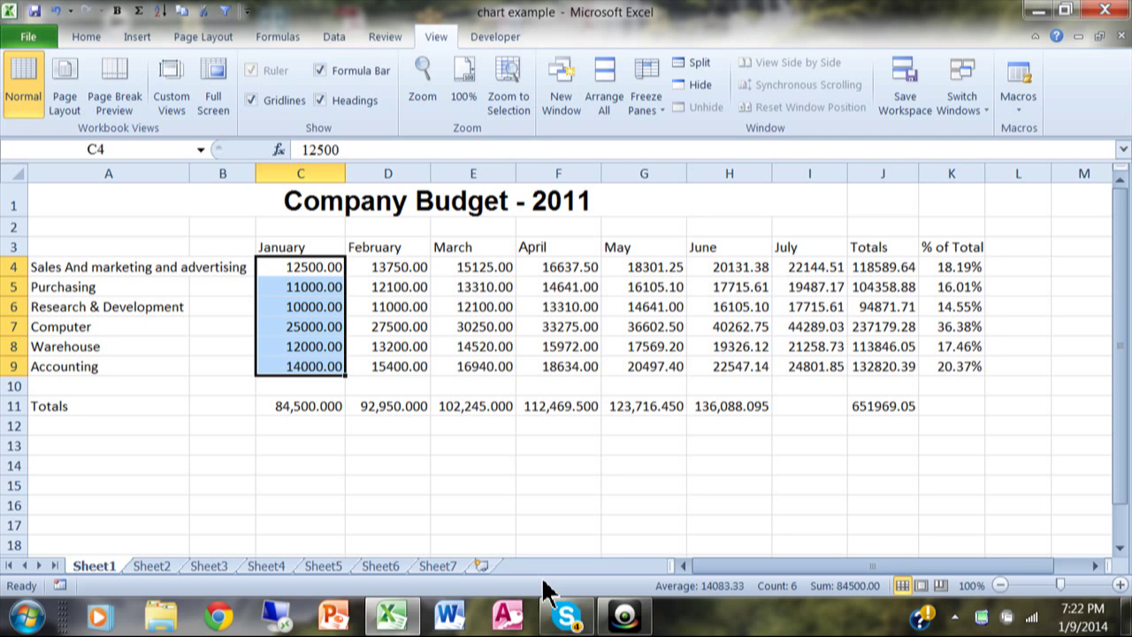
right_click(309, 317)
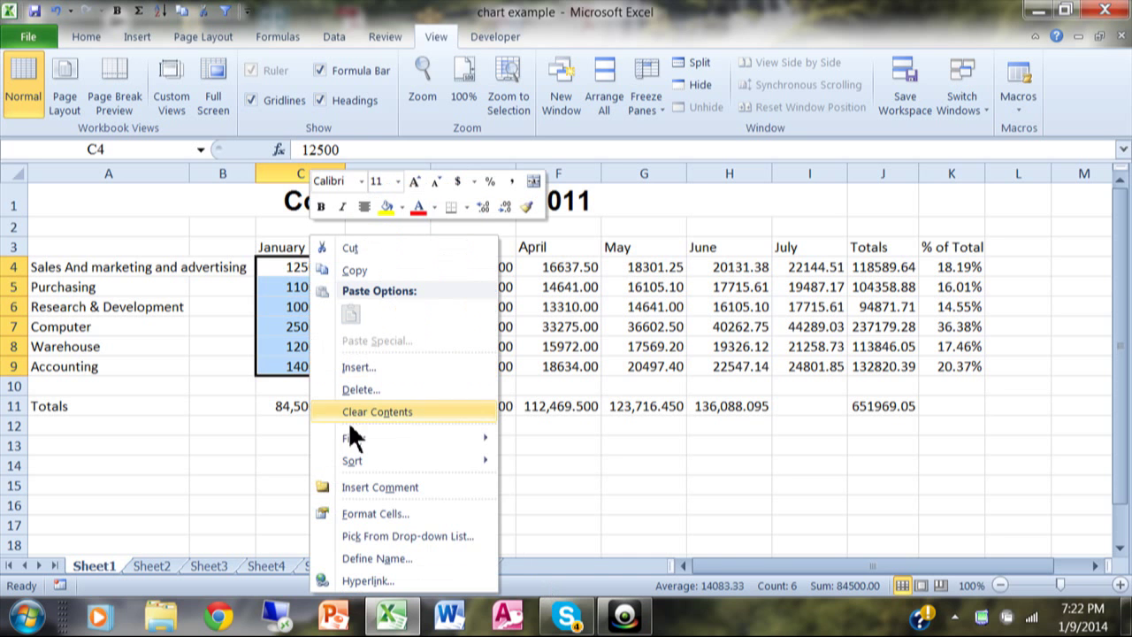
click(366, 514)
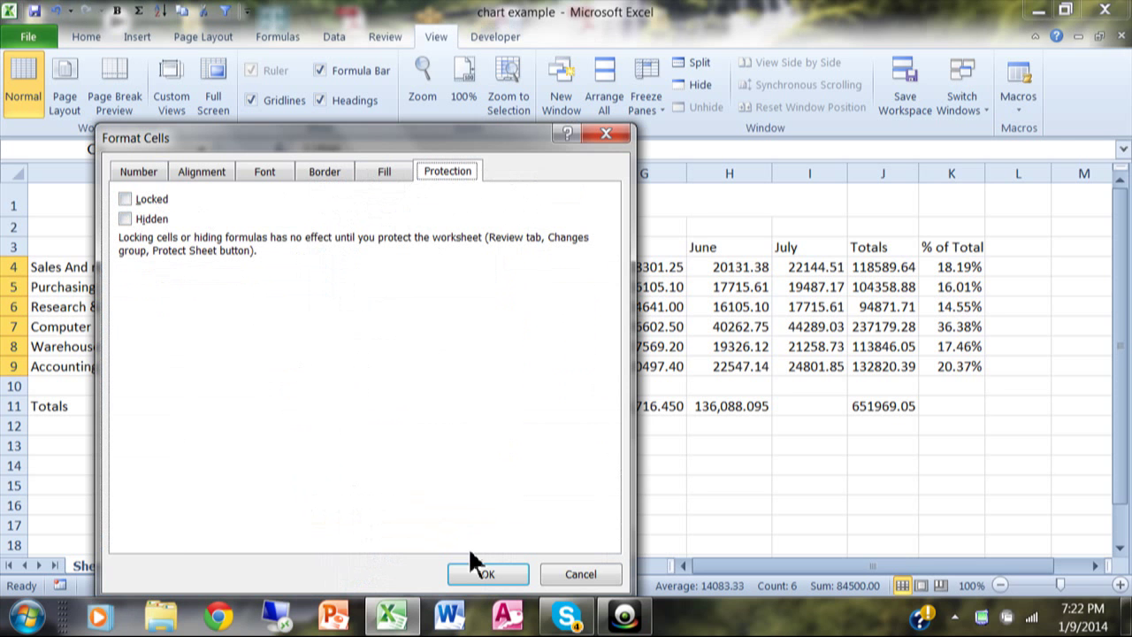
click(486, 577)
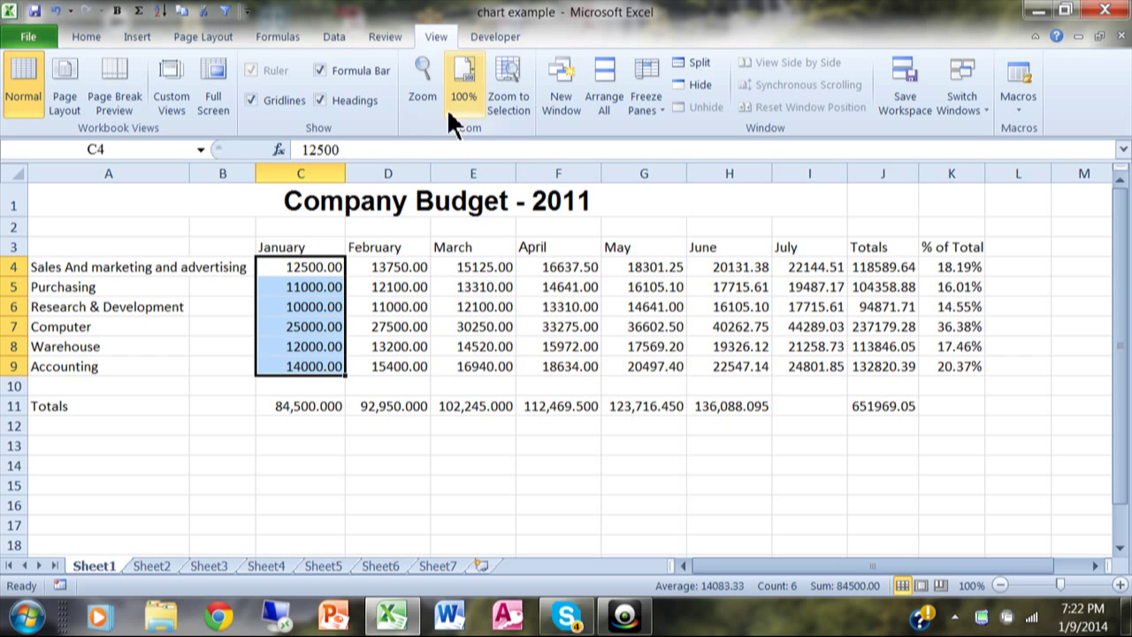
Step: From the Review tab, start Protect Sheet and enter a password
click(387, 34)
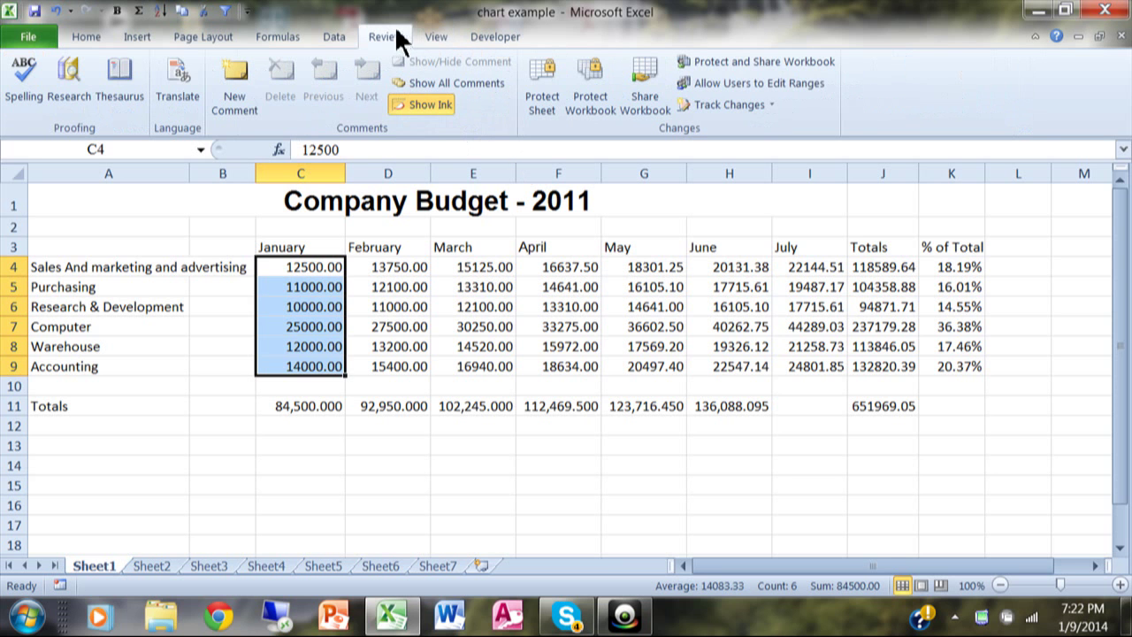
click(546, 96)
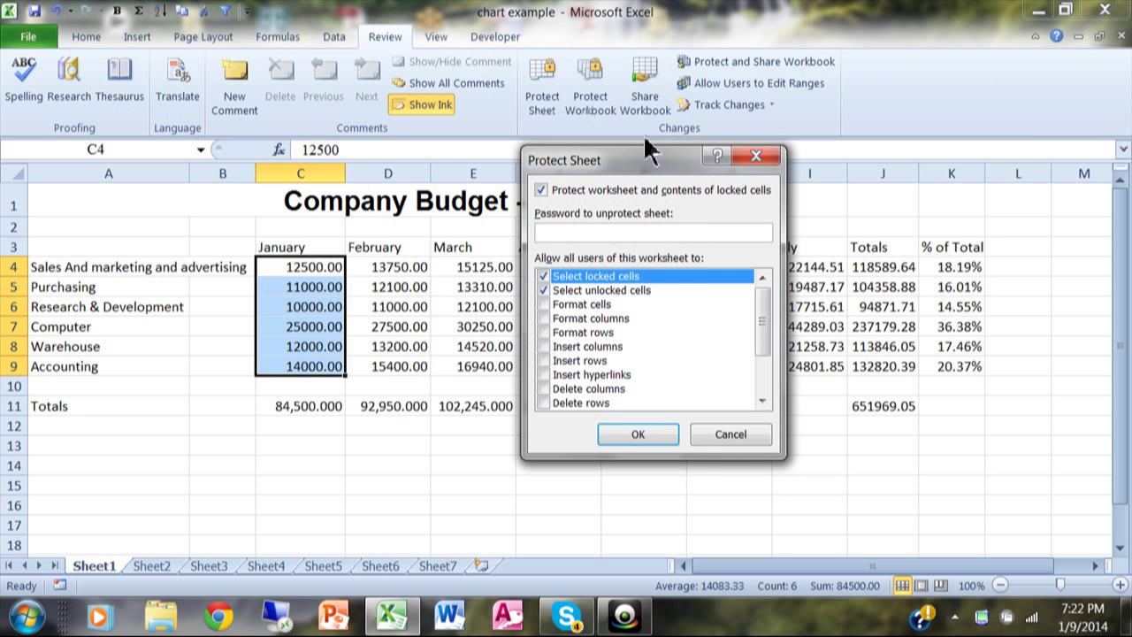
drag(644, 173, 638, 111)
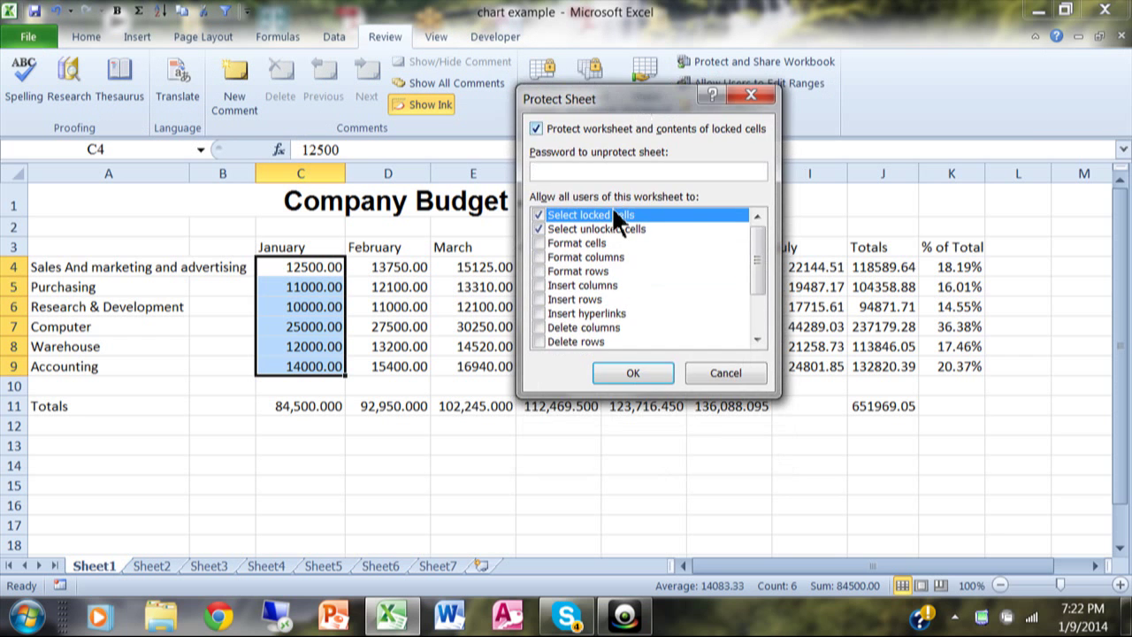
mouse_move(759, 258)
mouse_down()
mouse_move(758, 324)
mouse_move(759, 254)
mouse_up()
mouse_move(757, 251)
mouse_down()
mouse_move(756, 320)
mouse_move(762, 250)
mouse_up()
text(pas)
Step: Re-enter the password to finish protecting the sheet, then select cell C4
click(624, 379)
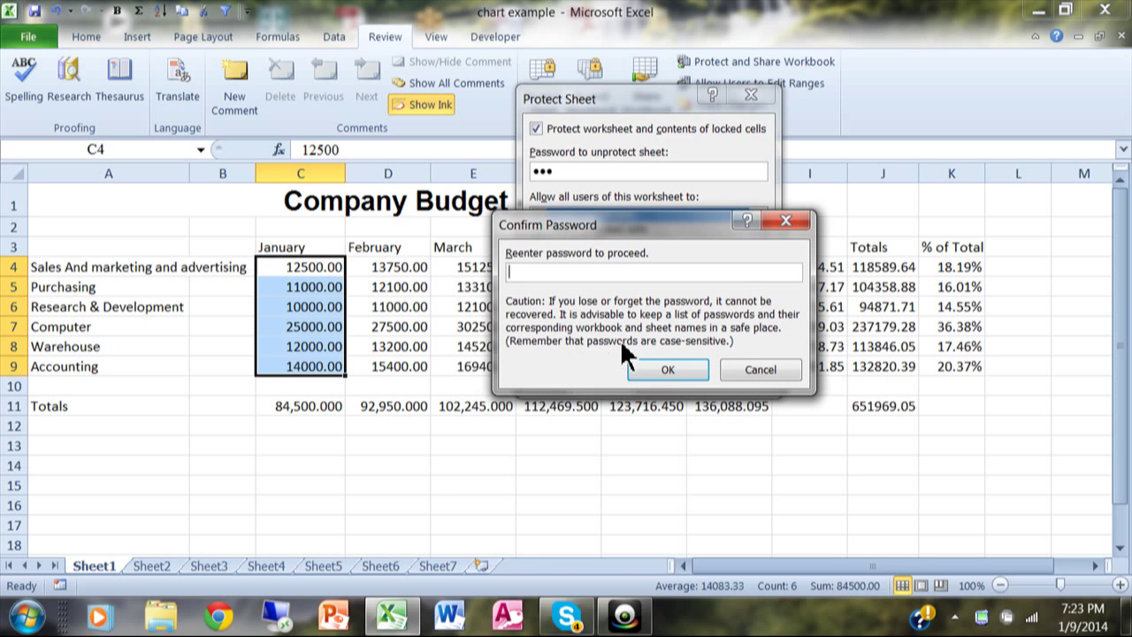
text(123)
click(650, 364)
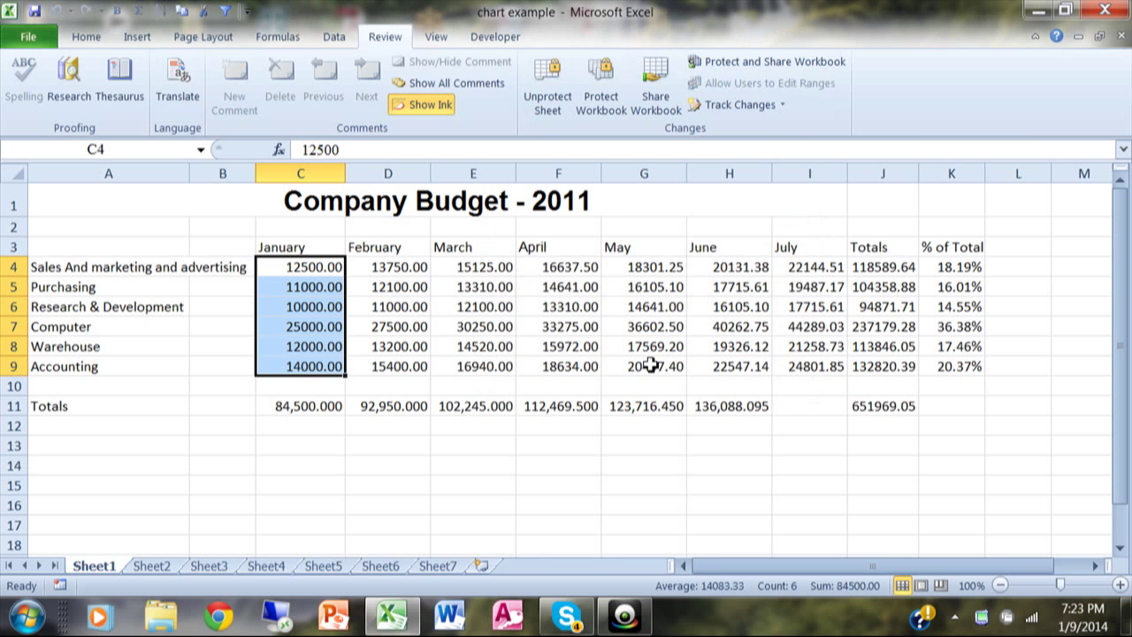
click(332, 262)
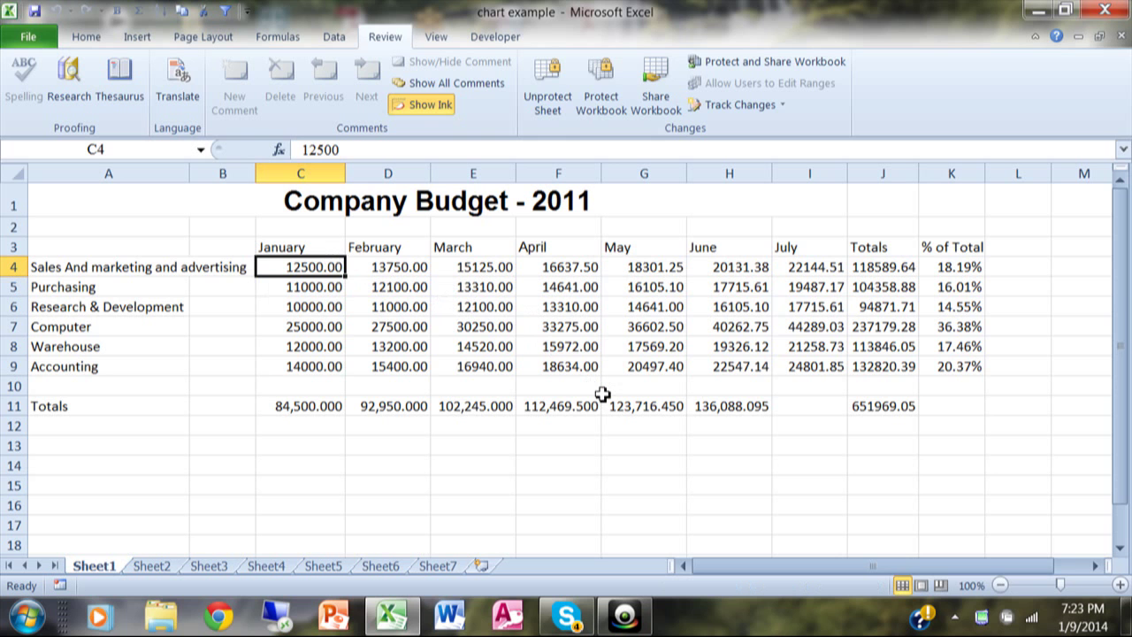
Step: Enter 14000 in C4 and 30000 in C7, then try deleting D4 to confirm it is locked
text(14)
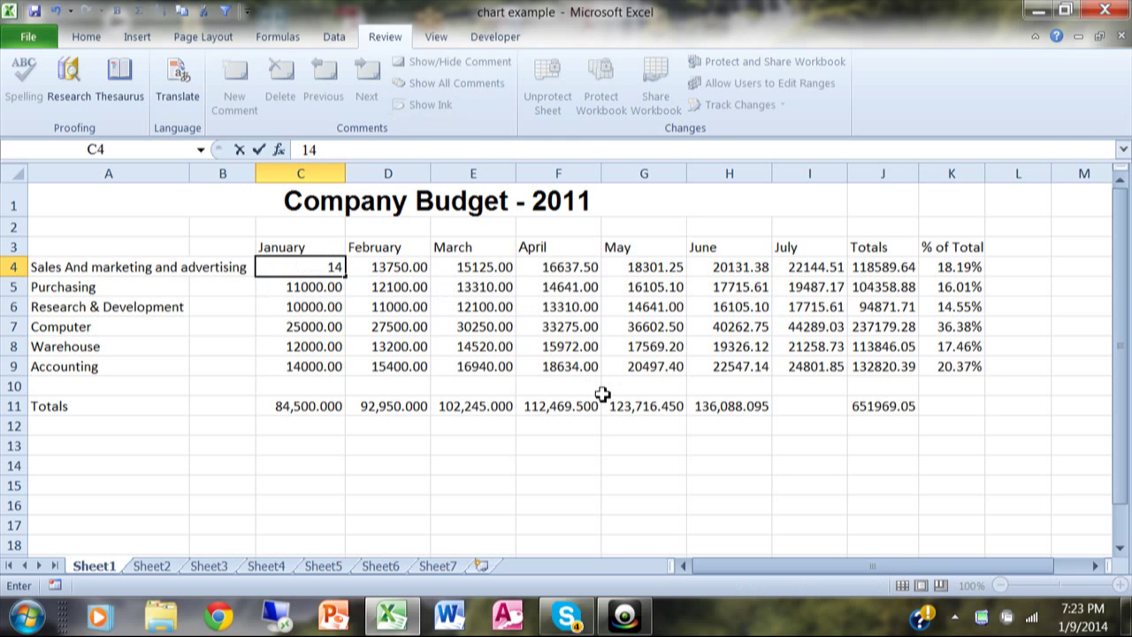
text(000)
key(Return)
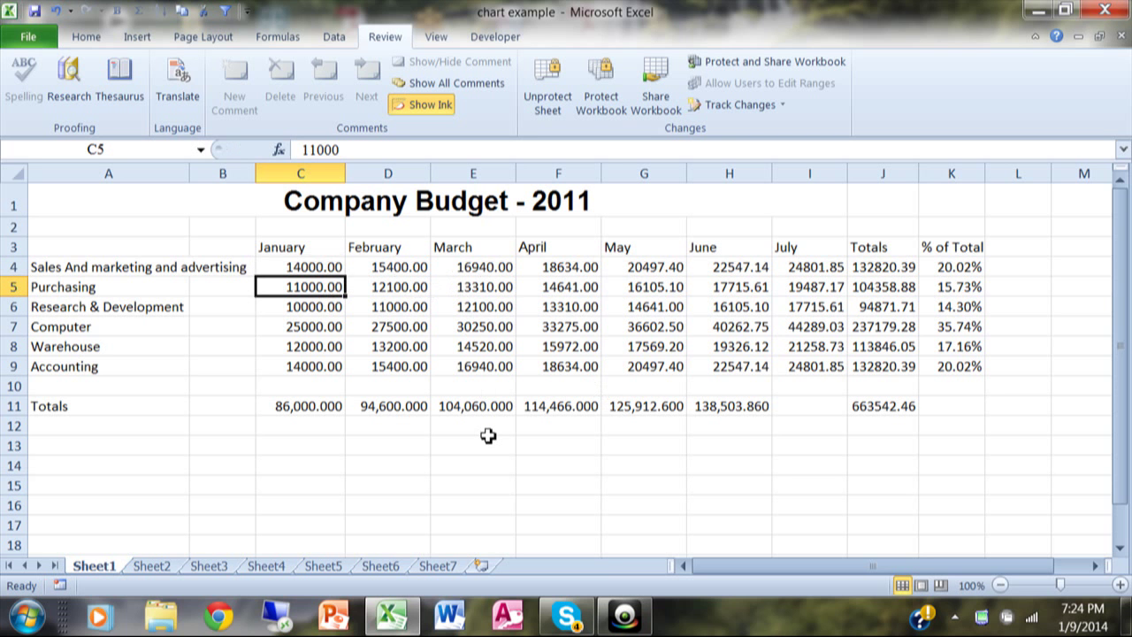
click(329, 267)
click(317, 325)
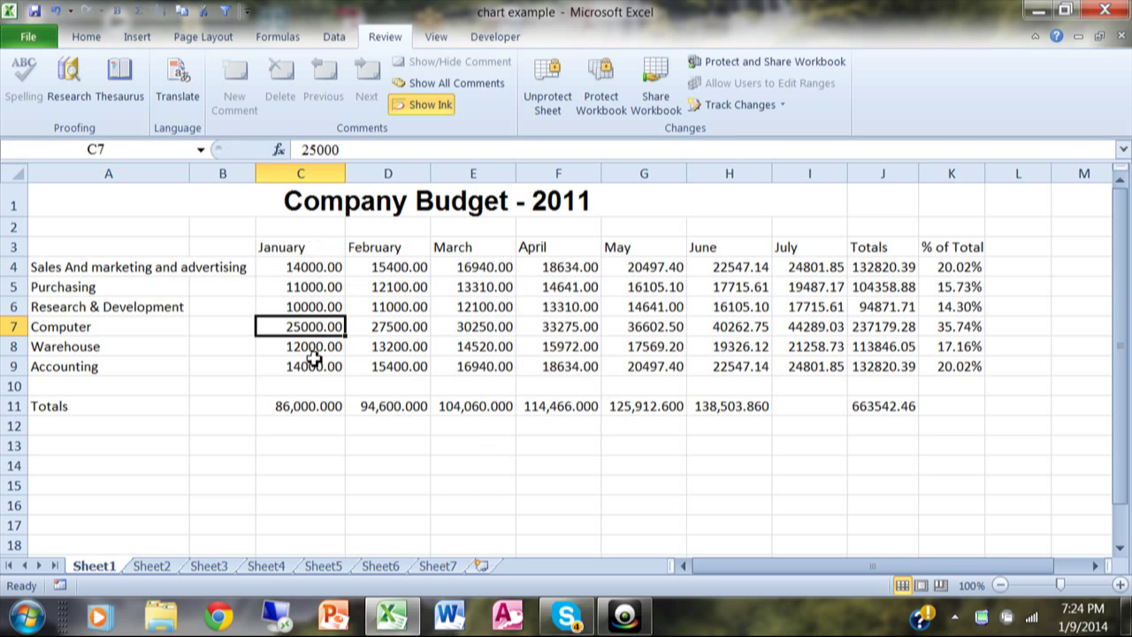
text(3)
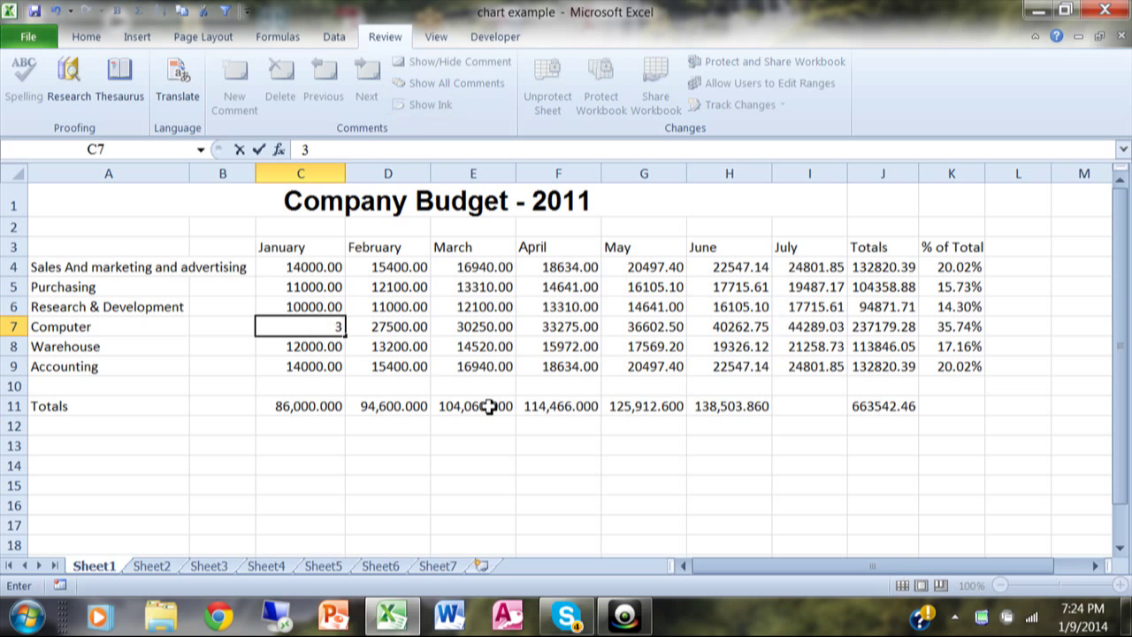
text(0000)
key(Return)
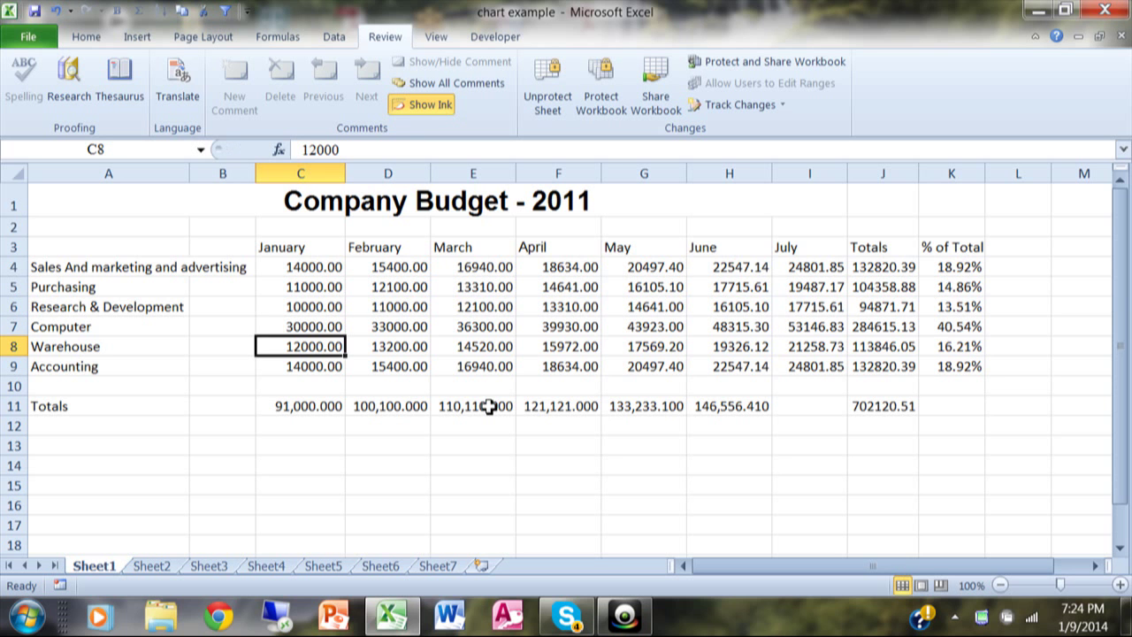
click(402, 272)
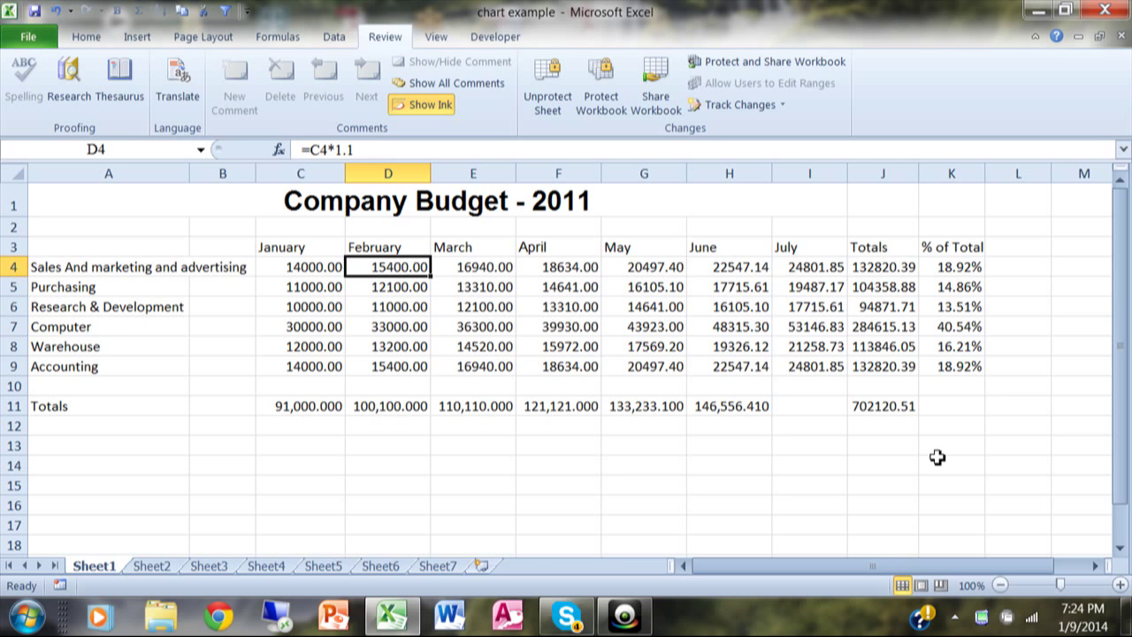
key(Delete)
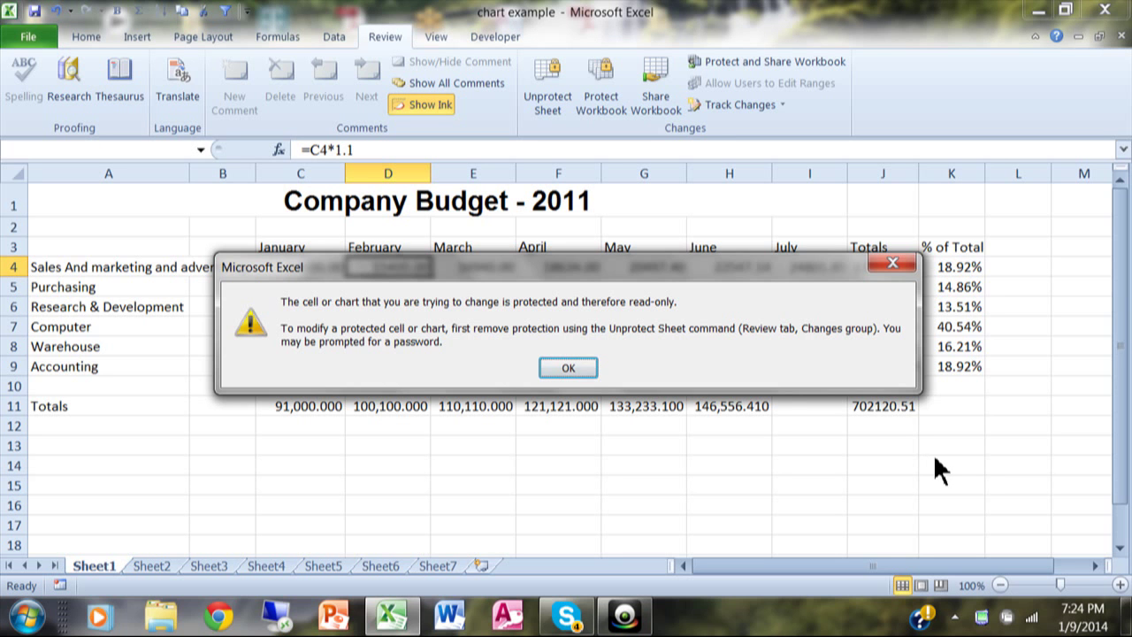
Step: Dismiss the read-only warning and unprotect Sheet1 by entering its password
click(568, 369)
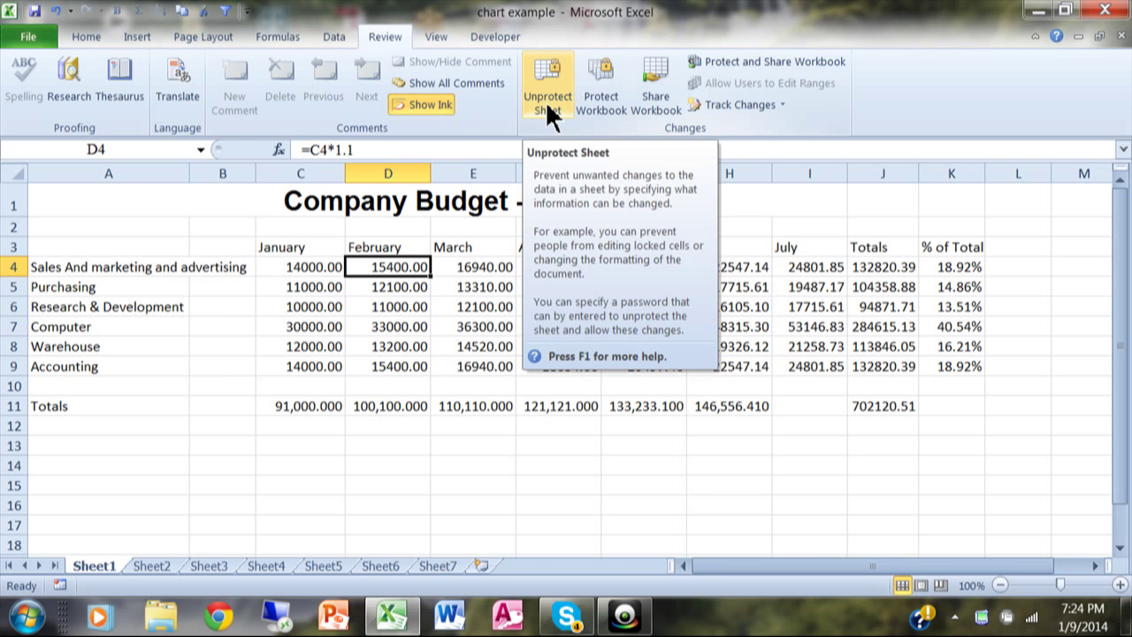
click(547, 104)
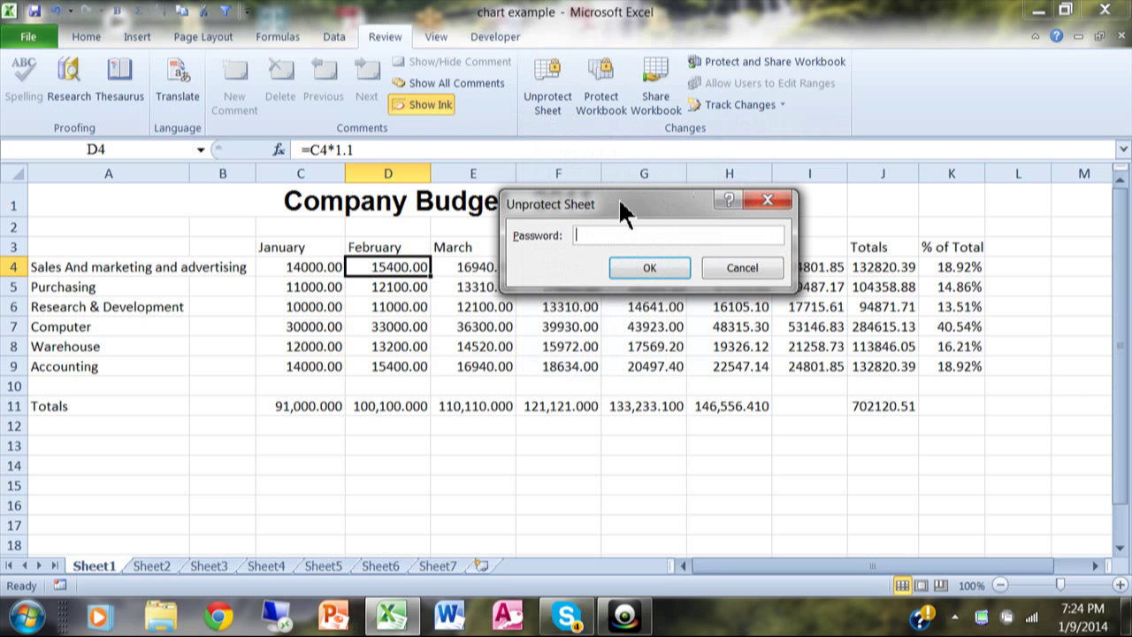
drag(603, 206, 559, 202)
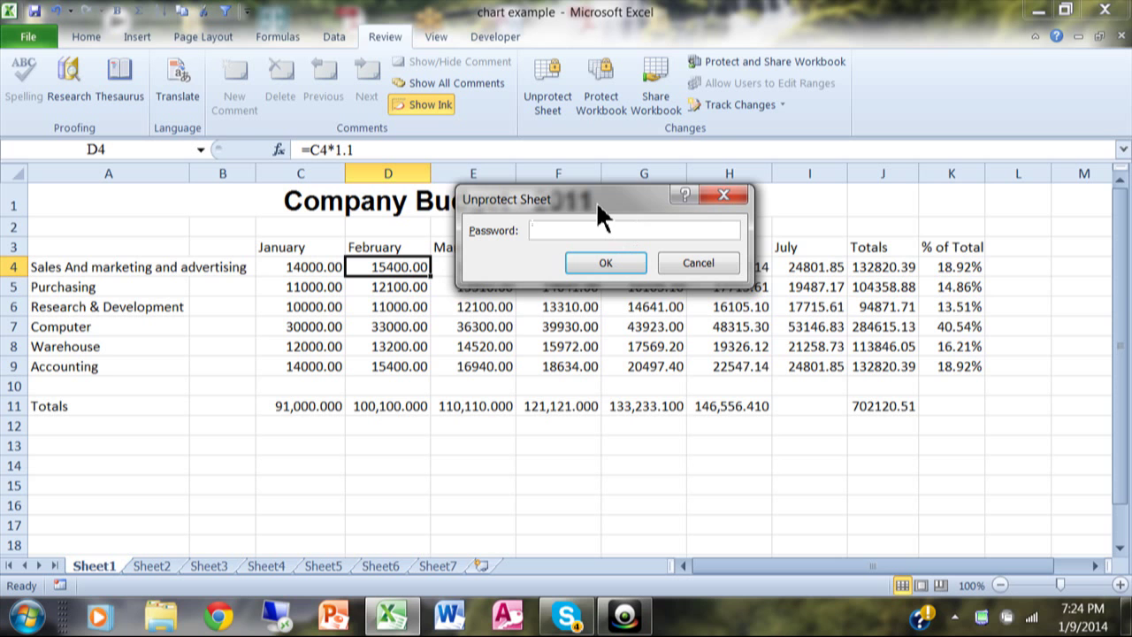
drag(595, 200, 596, 215)
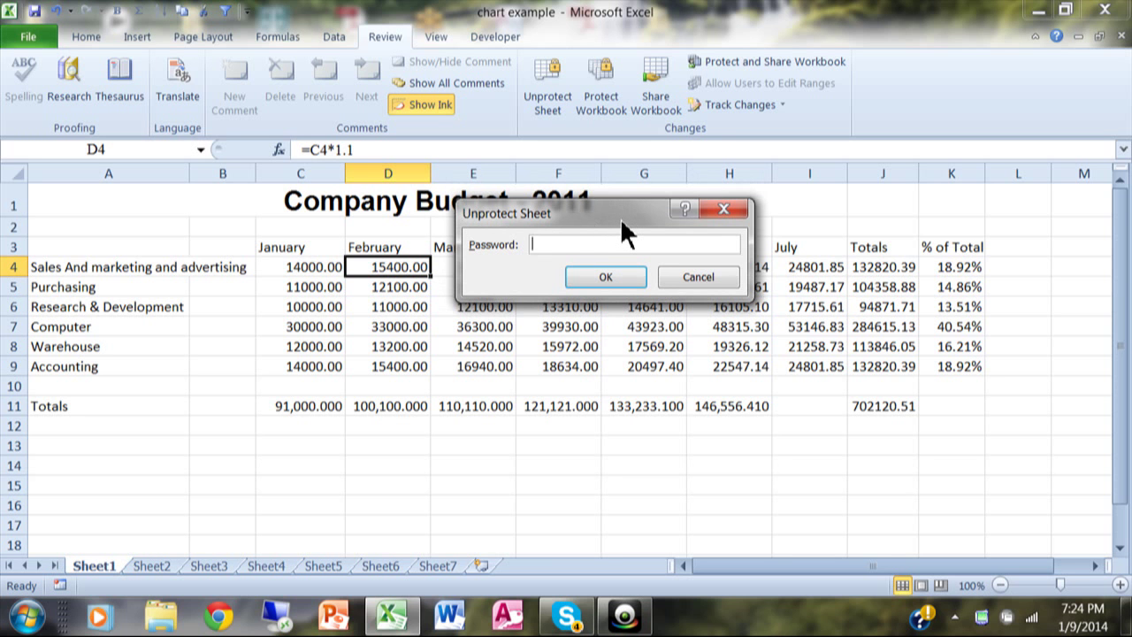
text(abc)
key(Return)
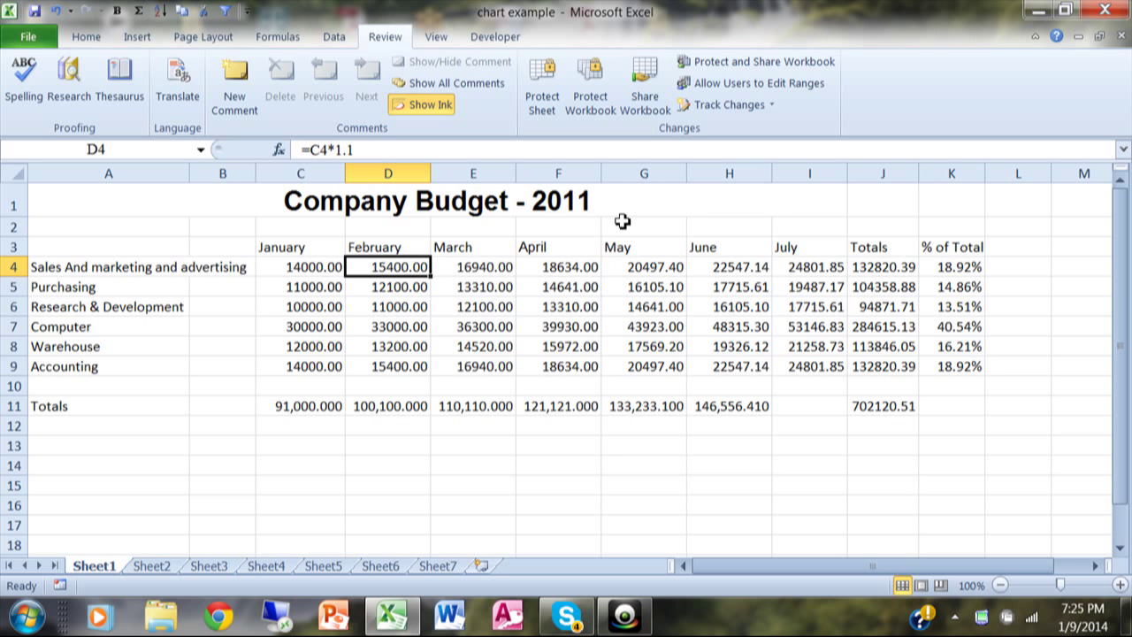
drag(312, 268, 310, 361)
right_click(306, 367)
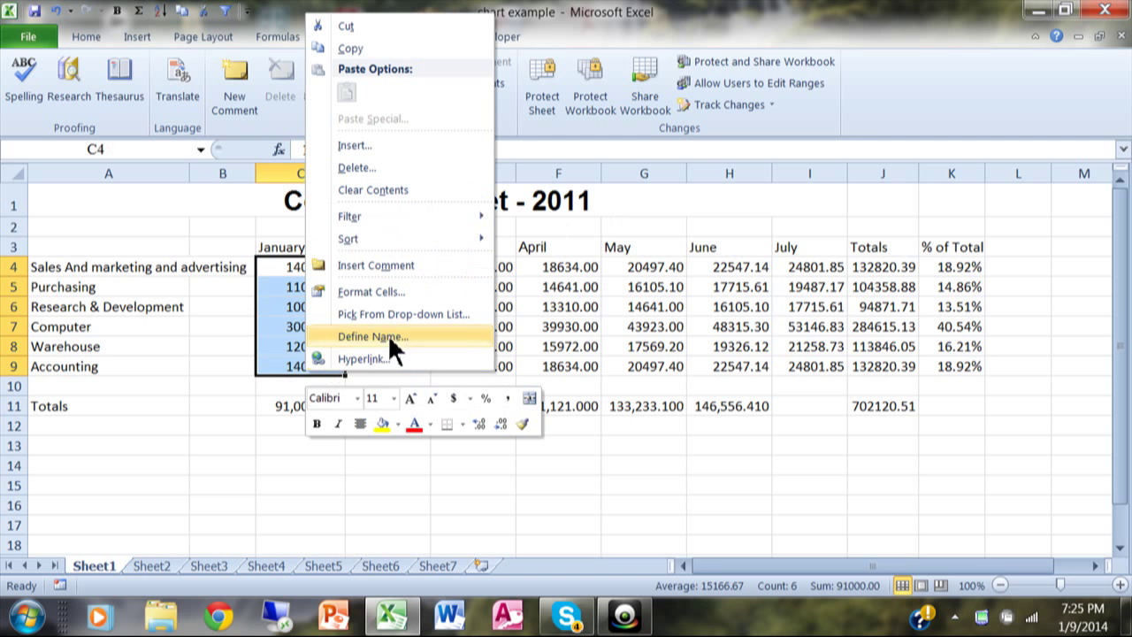
click(401, 290)
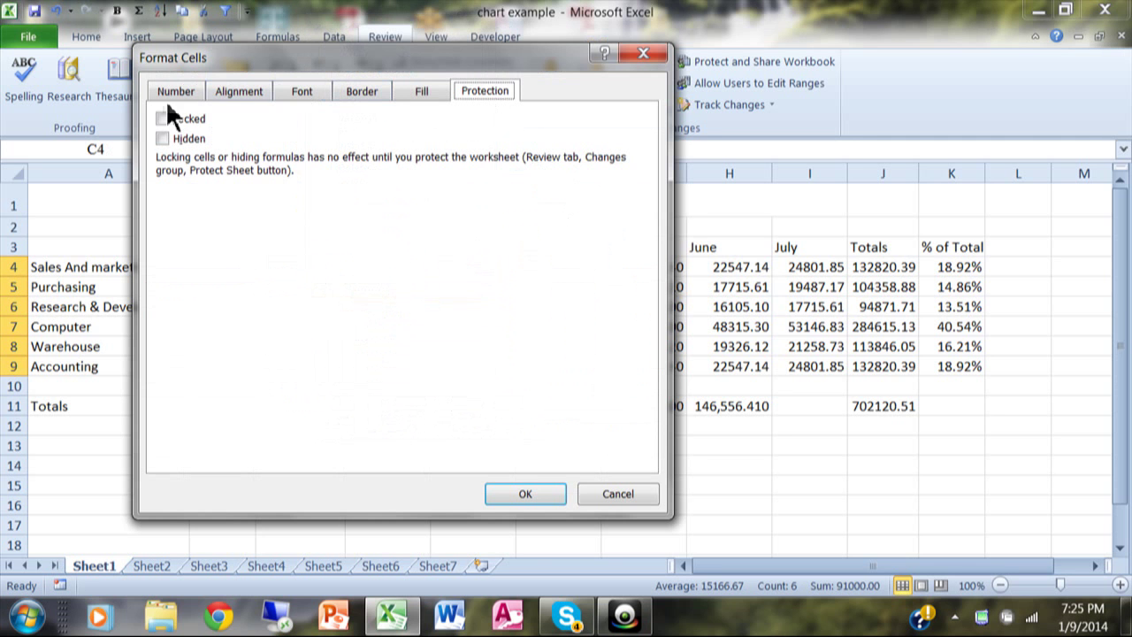
click(602, 496)
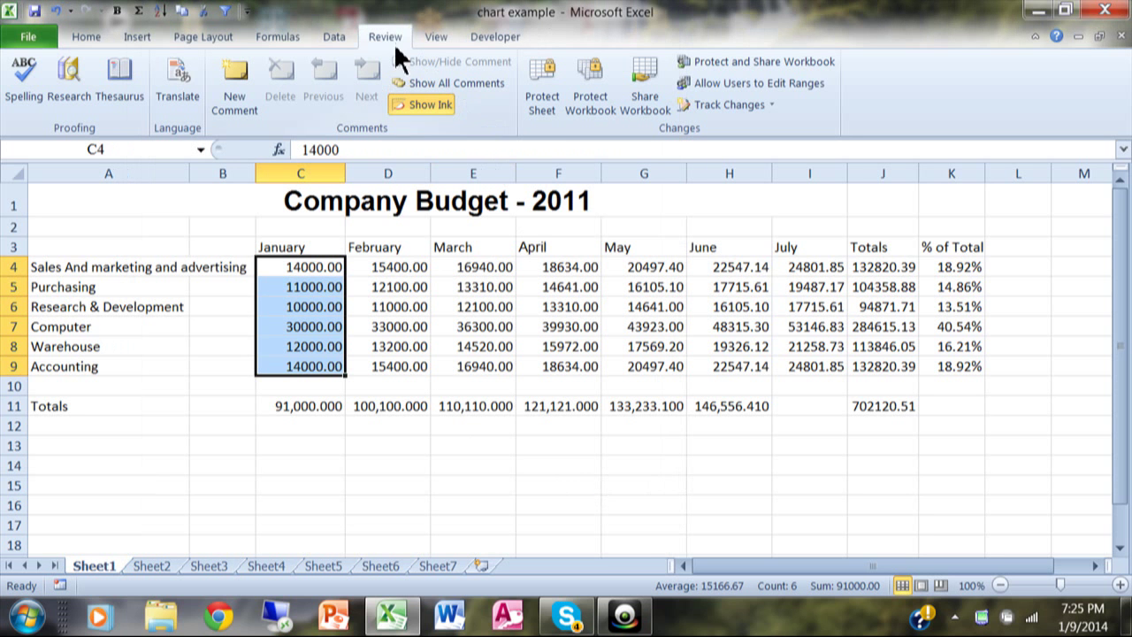
click(535, 107)
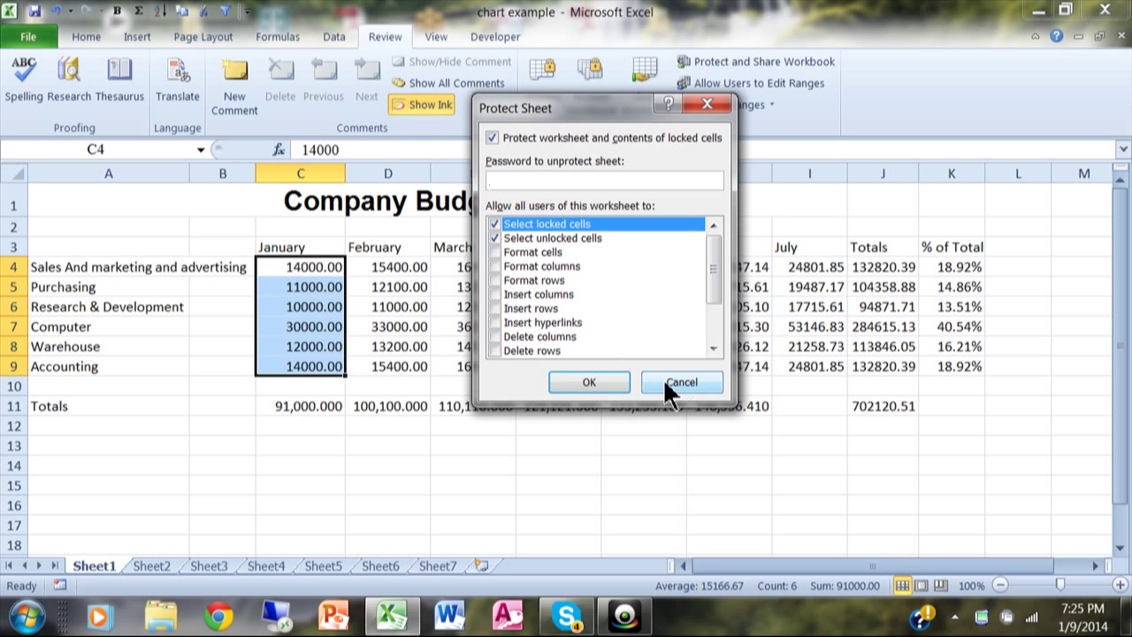
click(663, 378)
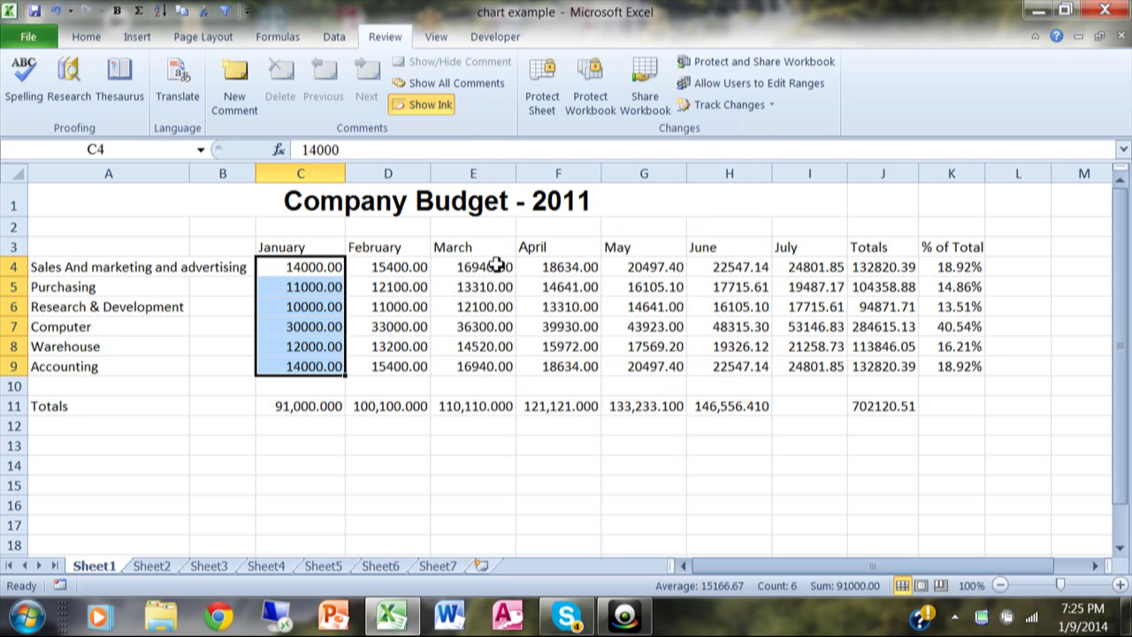
click(625, 616)
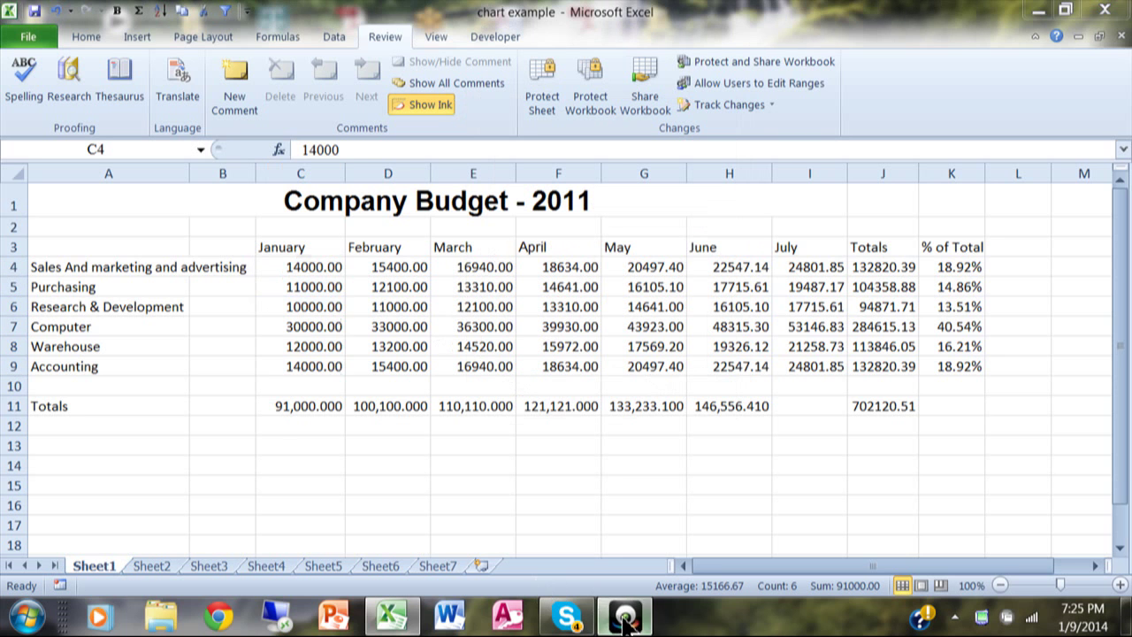